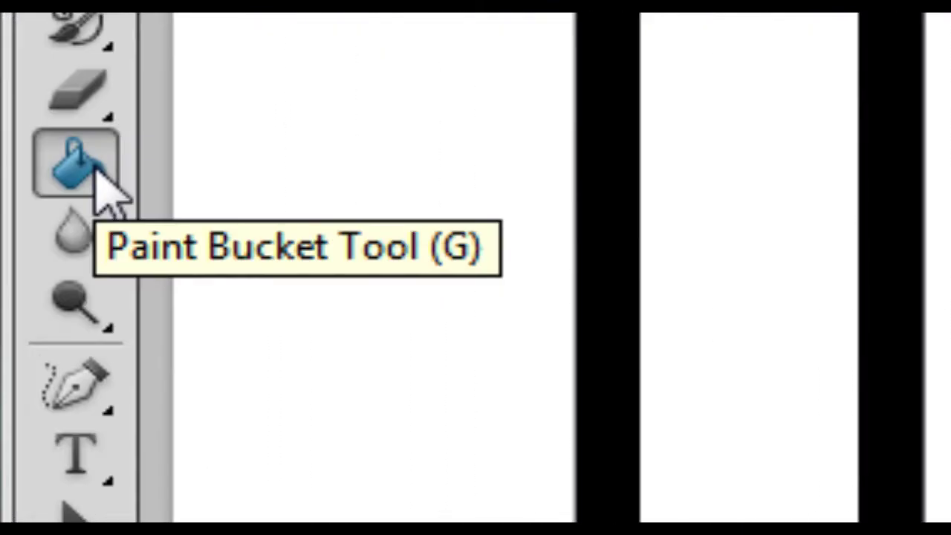
- Fill the white area around the black bars on the Shapes layer with orange #ffa200 using the Paint Bucket Tool
click(83, 223)
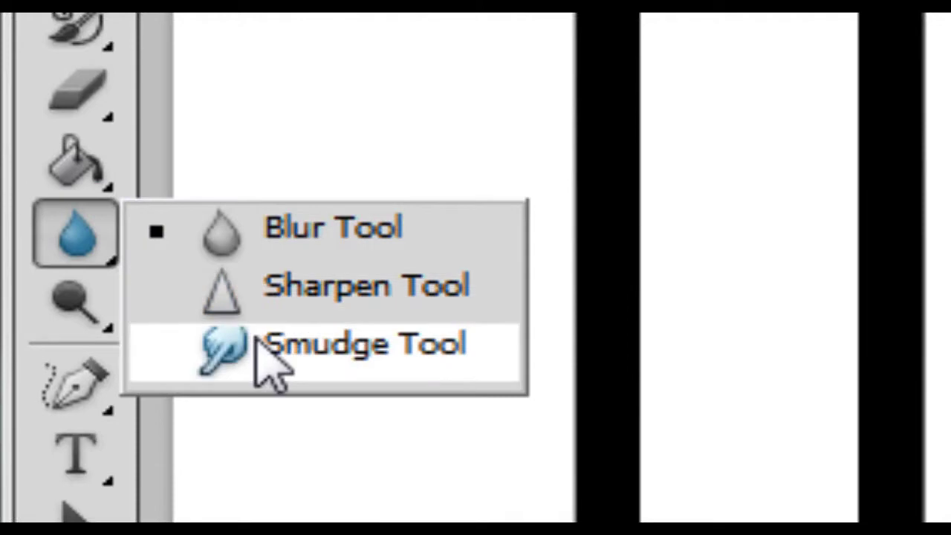
click(74, 157)
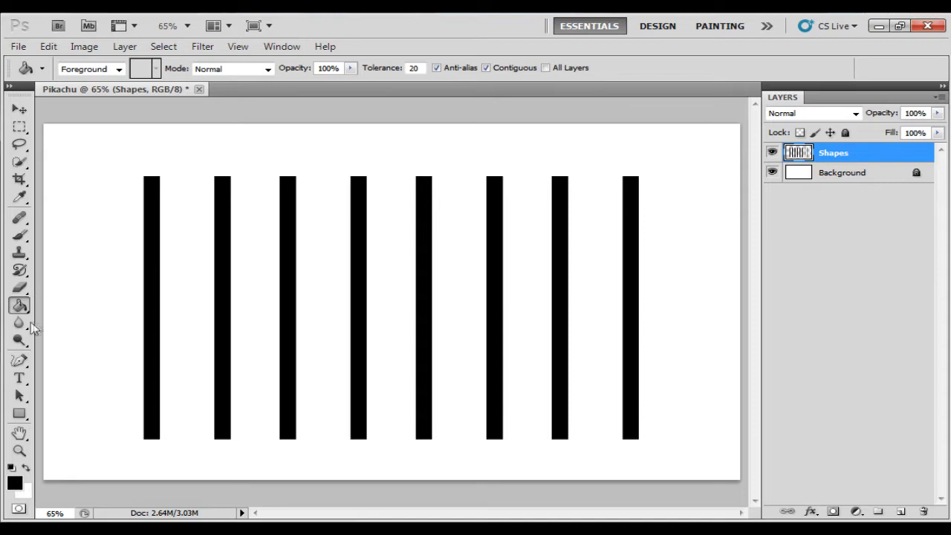
click(14, 484)
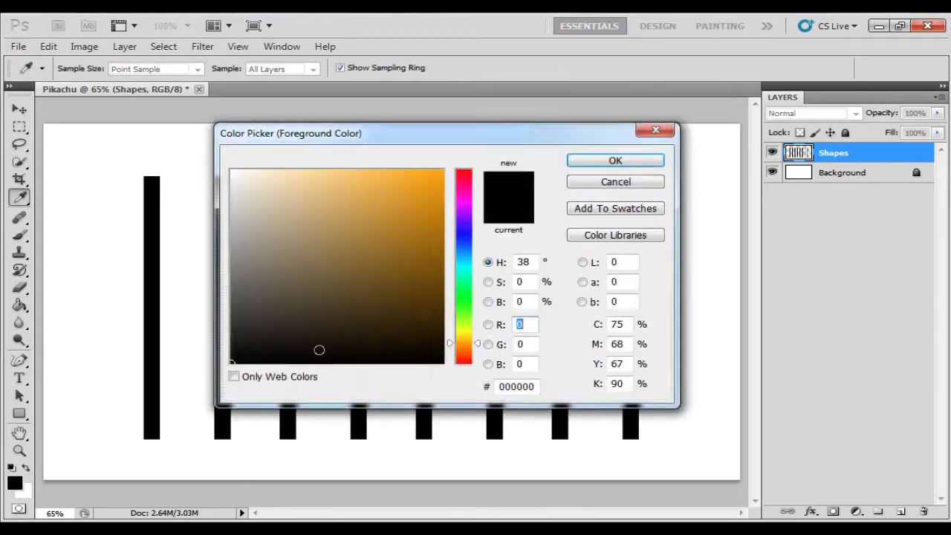
click(442, 171)
click(611, 162)
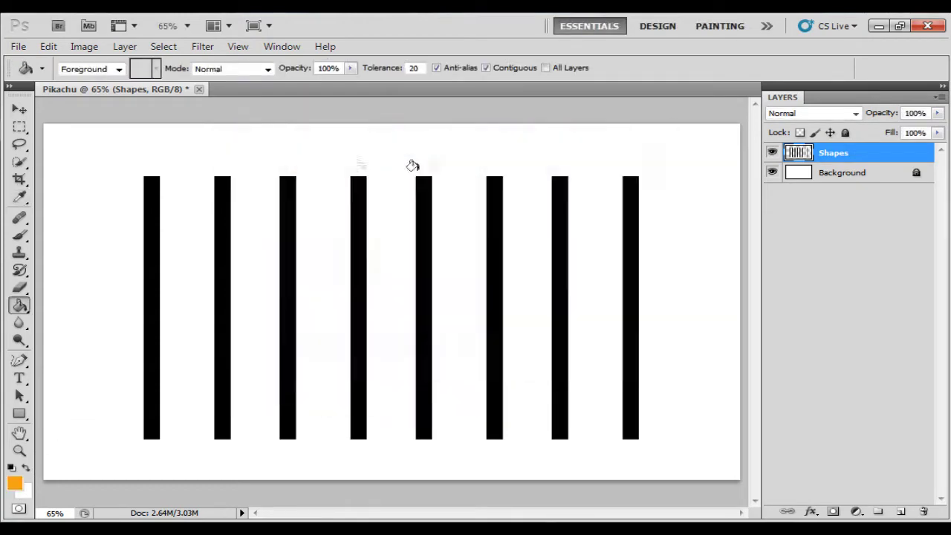
click(97, 168)
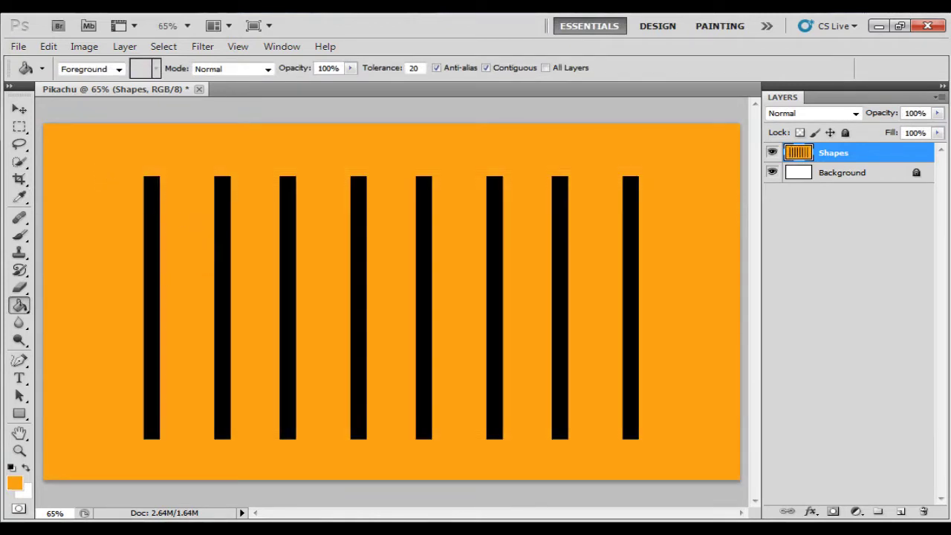
- Set the foreground color to pure red and fill all eight black bars with it
click(14, 484)
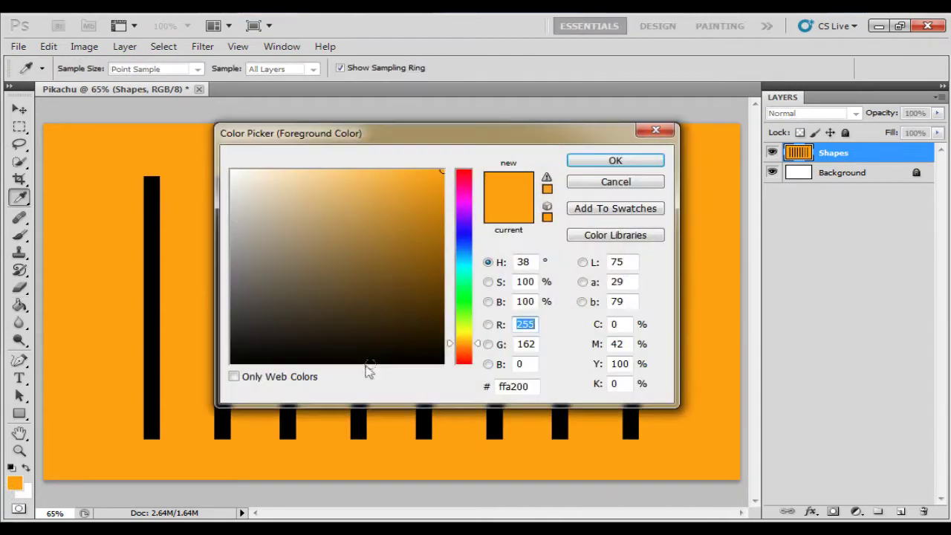
drag(460, 254, 464, 132)
click(580, 159)
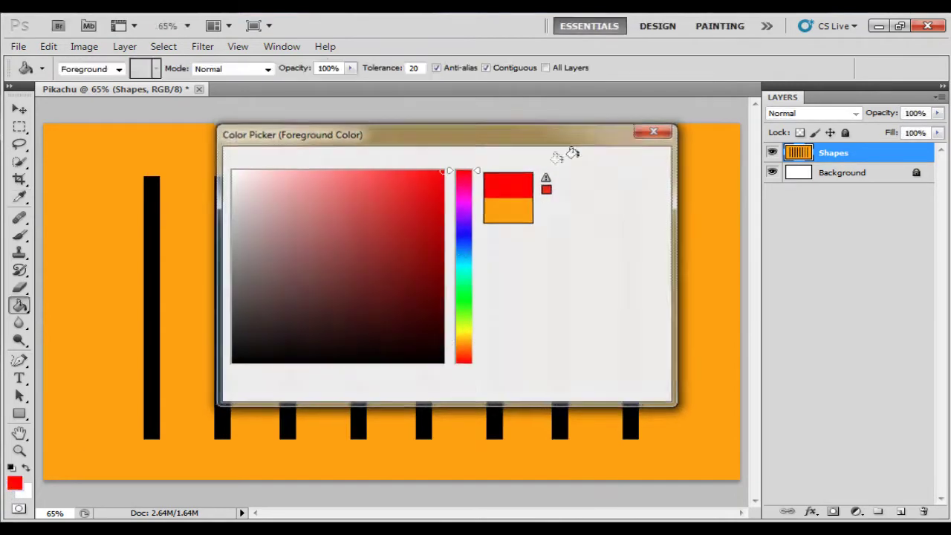
click(147, 218)
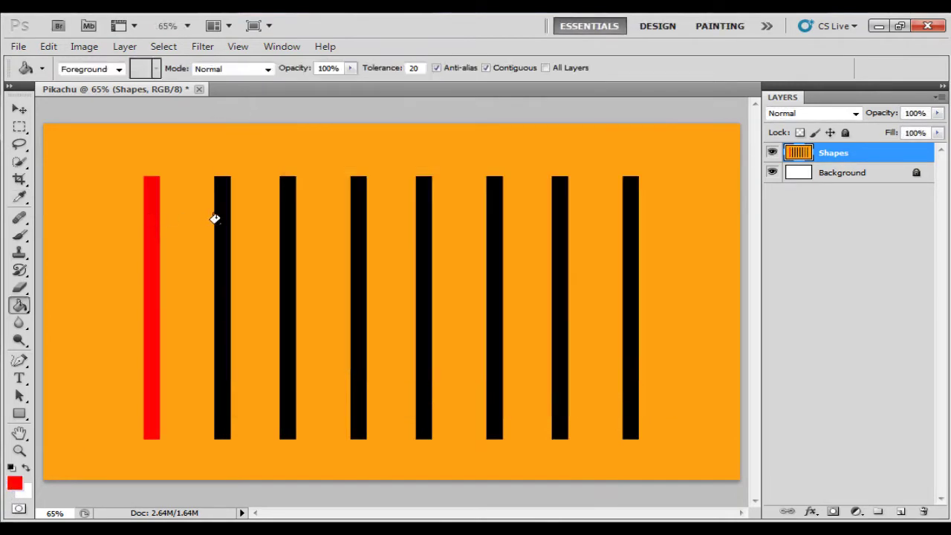
click(215, 218)
click(285, 218)
click(356, 220)
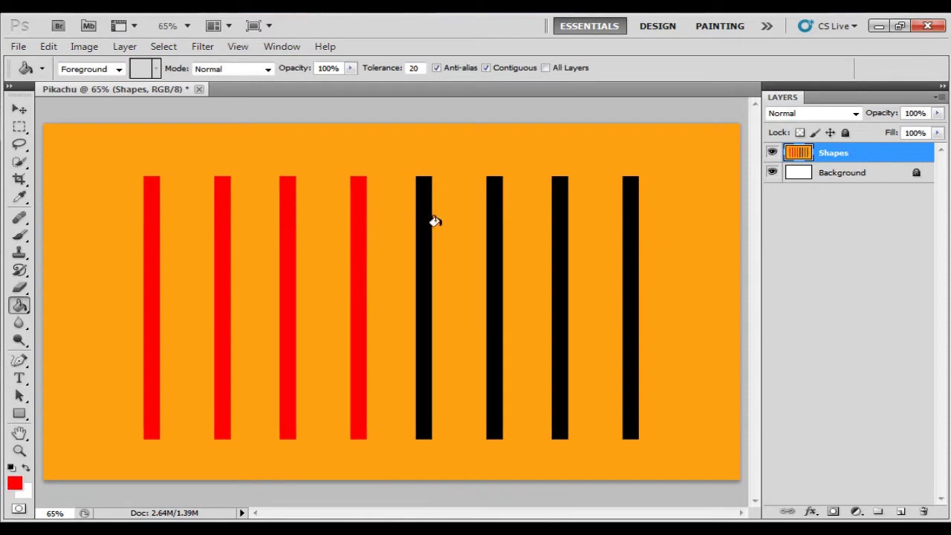
click(419, 221)
click(491, 217)
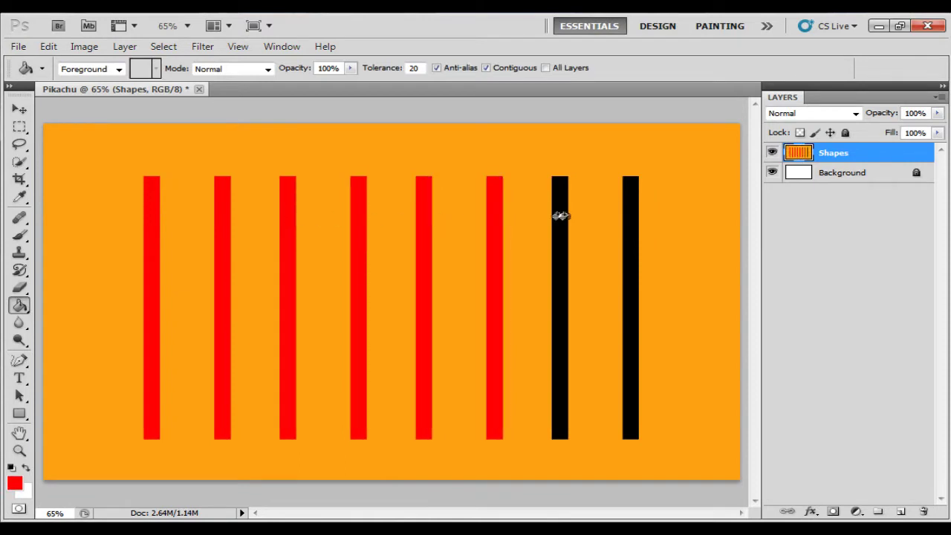
click(560, 215)
click(629, 220)
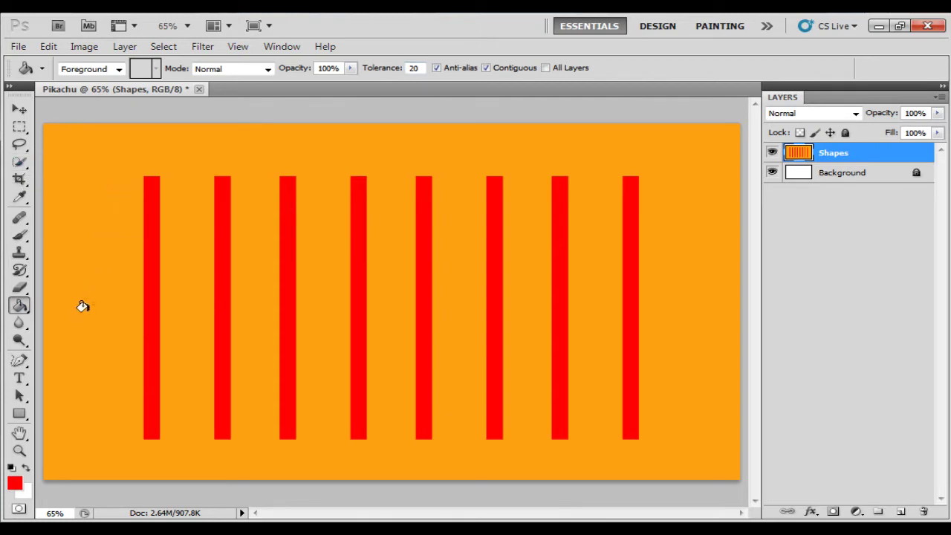
- Undo the red bar fills and the orange background fill
key(ctrl+alt+z)
key(ctrl+alt+z)
key(ctrl+alt+z)
key(ctrl+alt+z)
key(ctrl+alt+z)
key(ctrl+alt+z)
key(ctrl+alt+z)
key(ctrl+alt+z)
key(ctrl+alt+z)
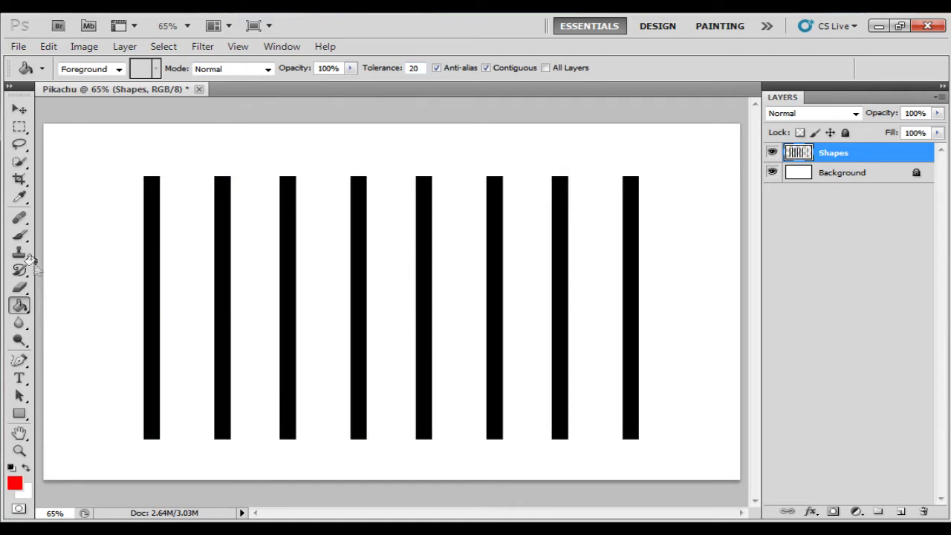
- Try orange Paint Bucket fills at tolerance 255 from the light grey lower area and the white upper area, undoing each
drag(19, 234, 80, 231)
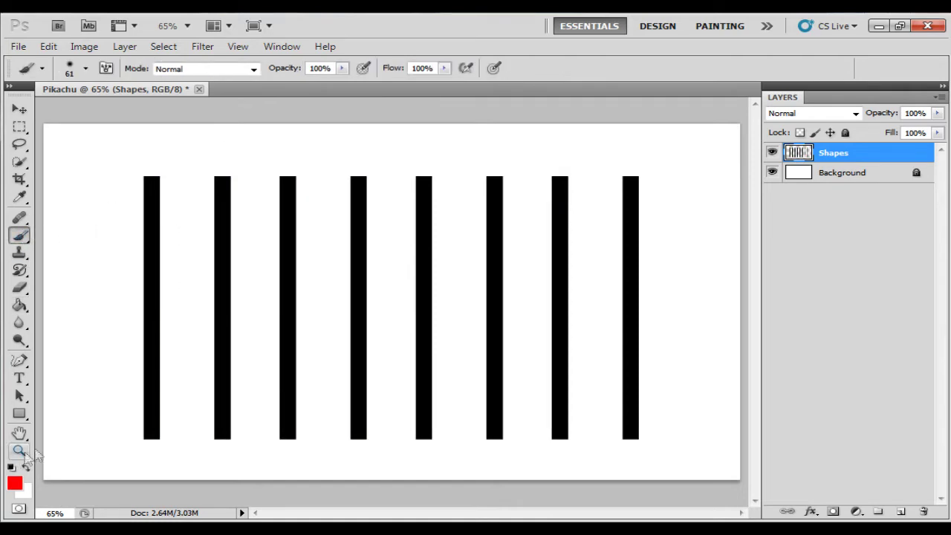
click(15, 482)
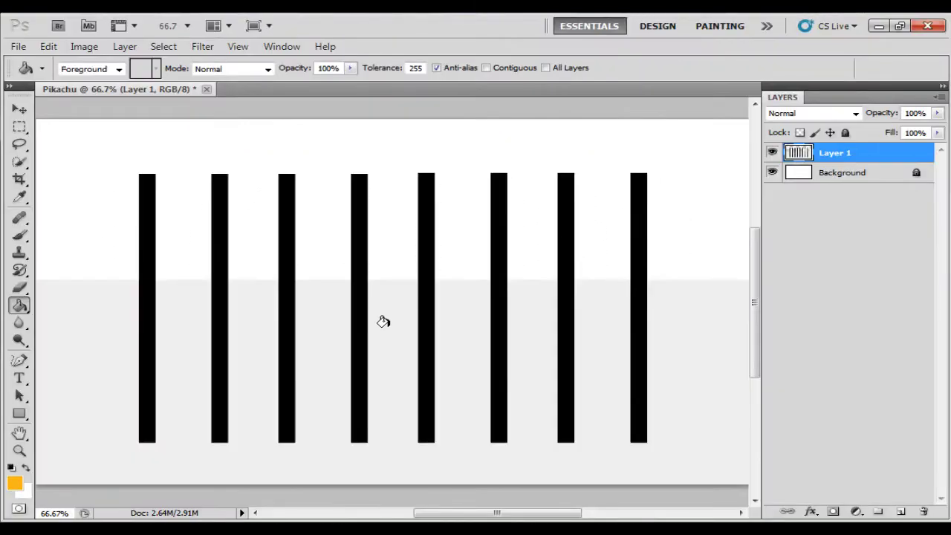
click(384, 321)
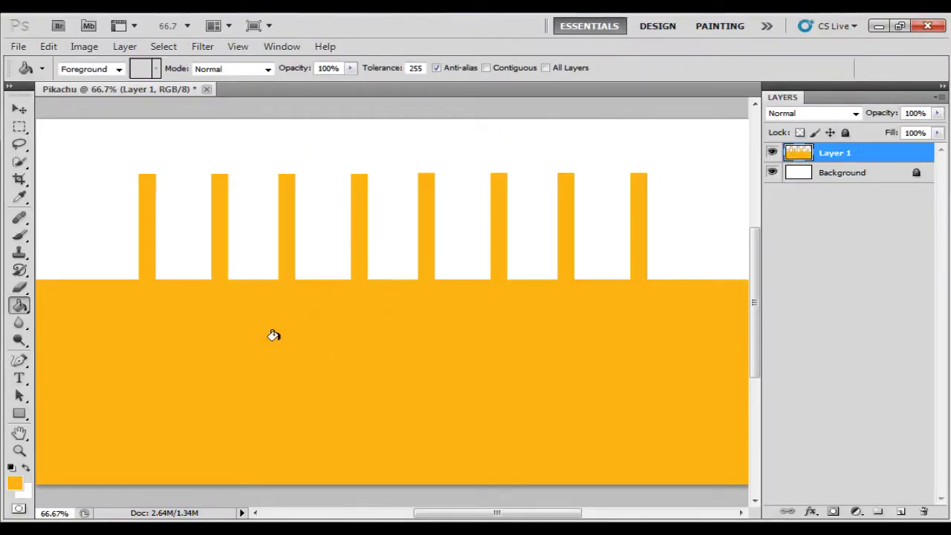
key(ctrl+z)
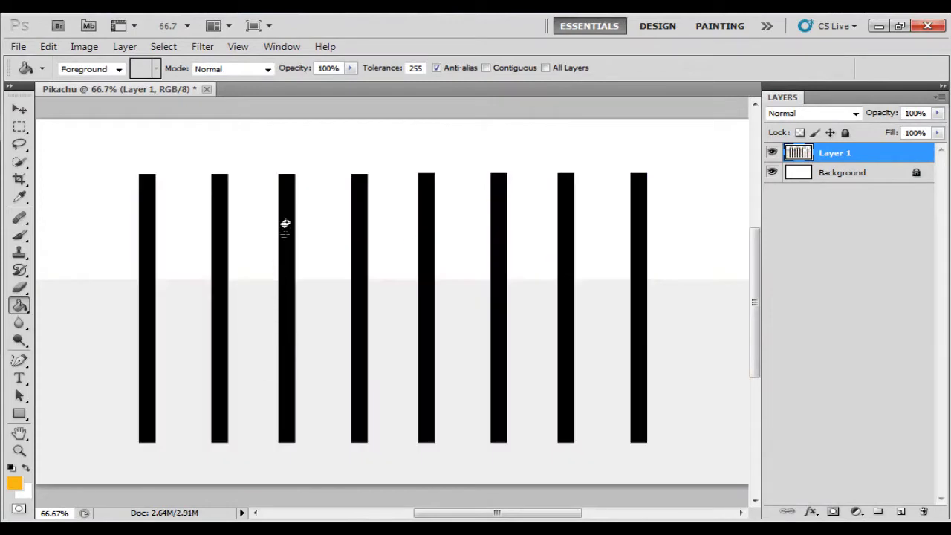
click(114, 213)
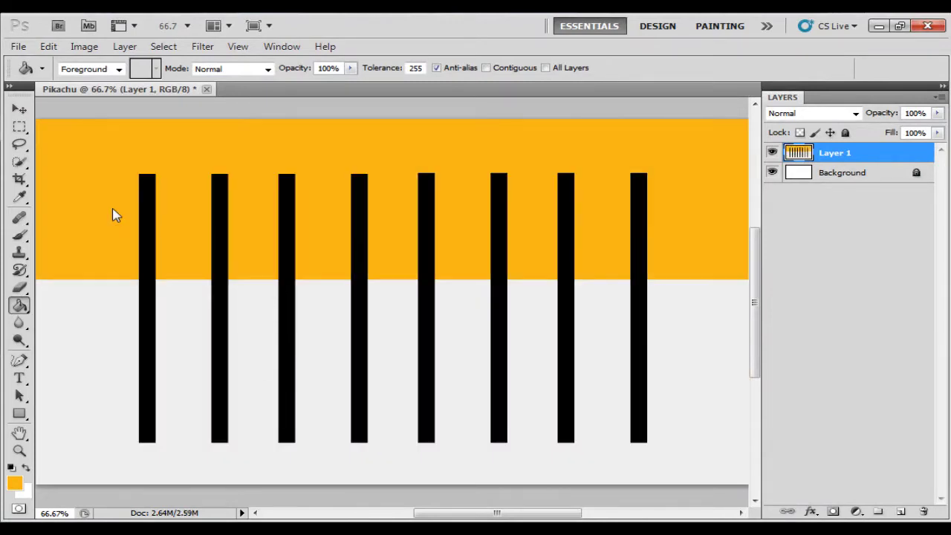
key(ctrl+z)
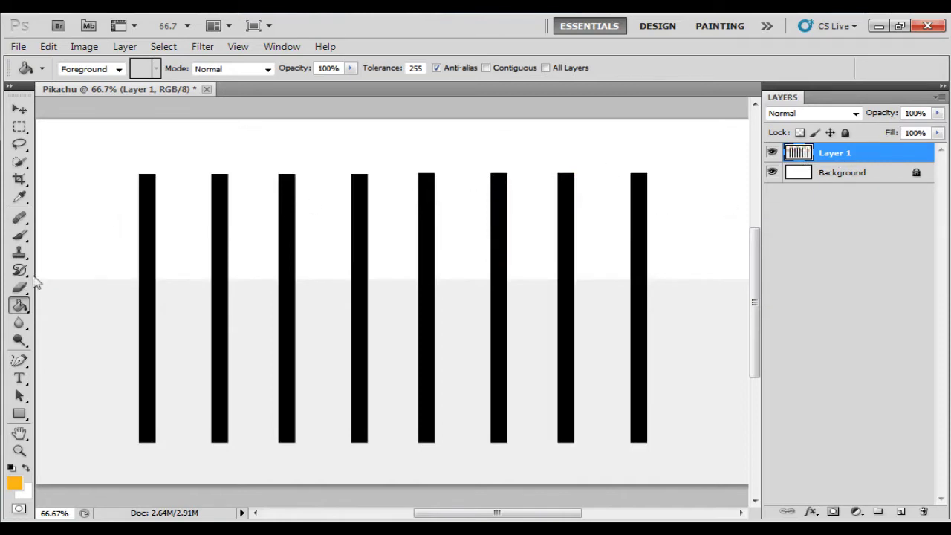
- Set the foreground color to grey #cecece and fill the white upper area of Layer 1 with it
click(14, 483)
click(179, 148)
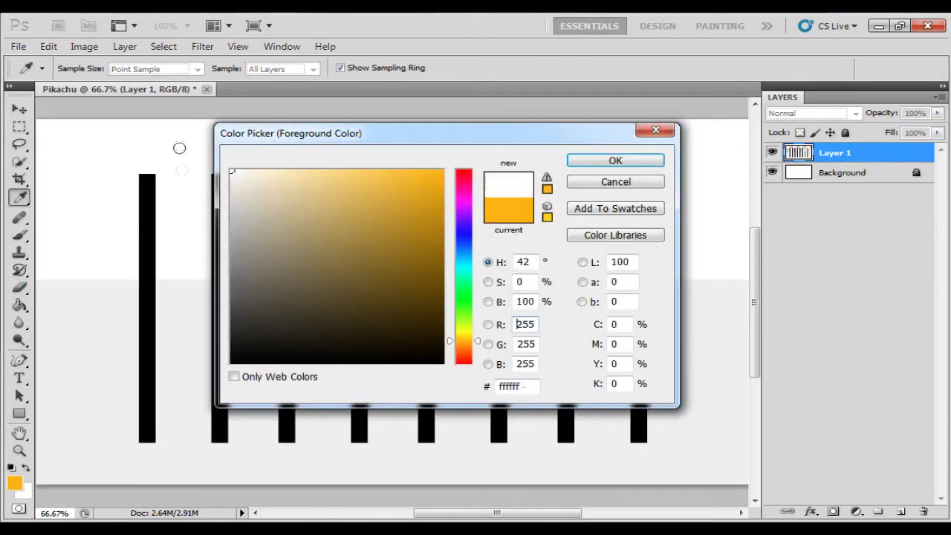
drag(178, 148, 142, 208)
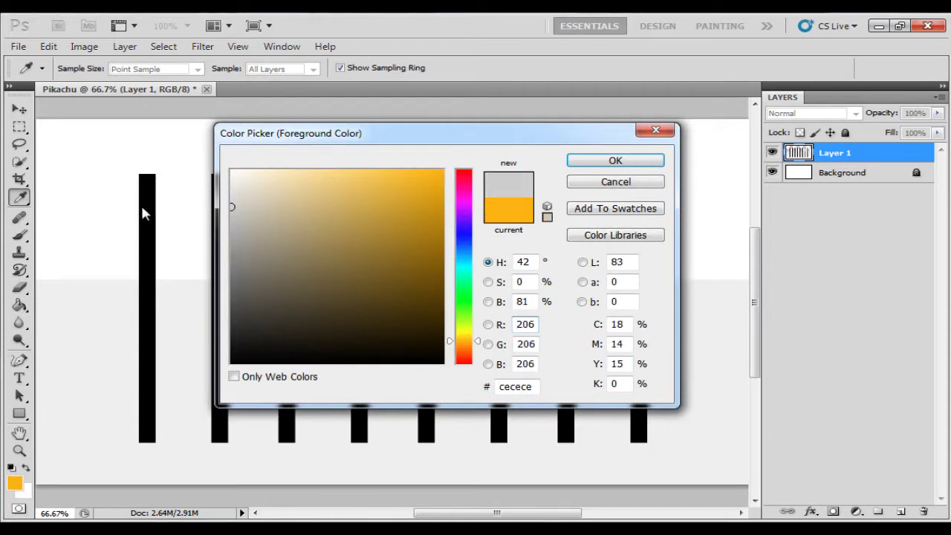
click(648, 165)
key(g)
click(88, 213)
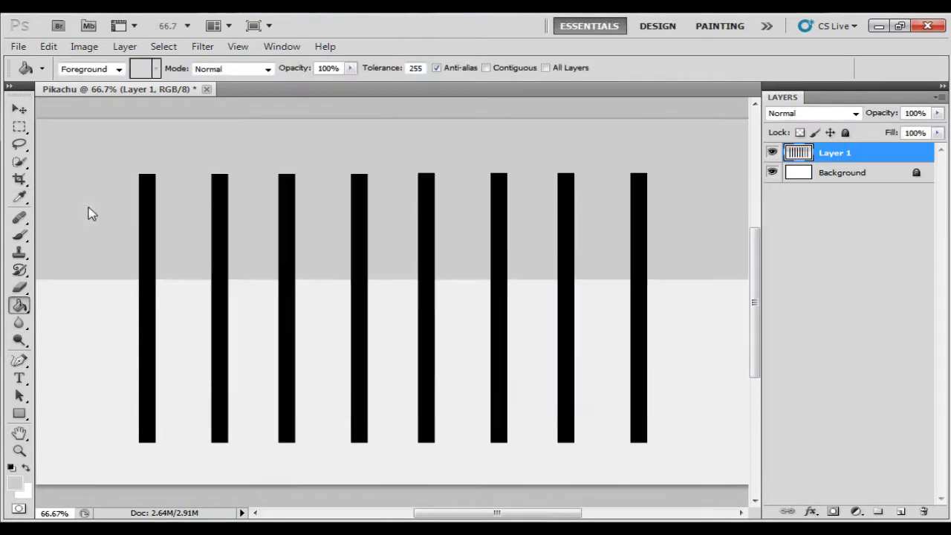
- Set the foreground color back to orange, try filling the fifth black bar at tolerance 255, and undo the fill
click(11, 494)
click(601, 134)
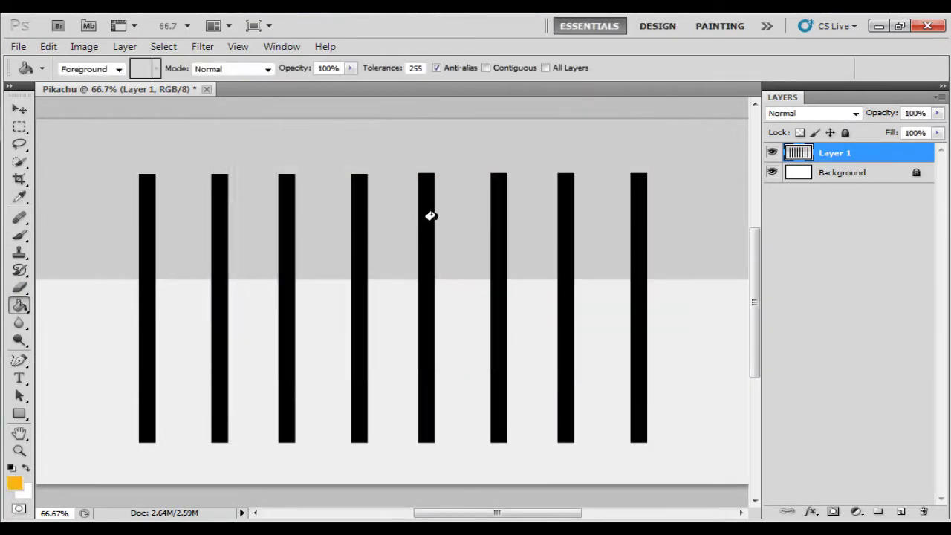
click(429, 216)
key(ctrl+z)
- Try filling both grey areas around the bars with orange at tolerance 50 twice, undoing each fill
click(325, 200)
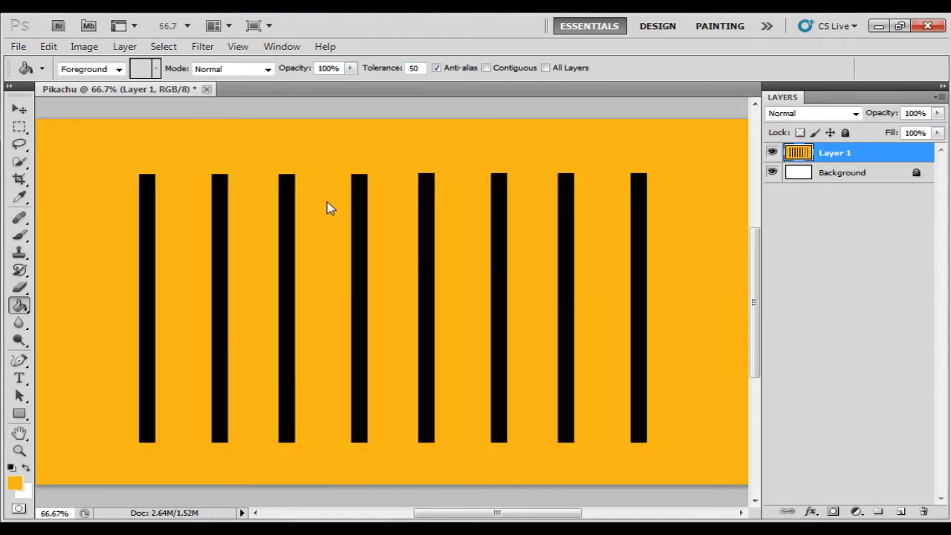
key(ctrl+z)
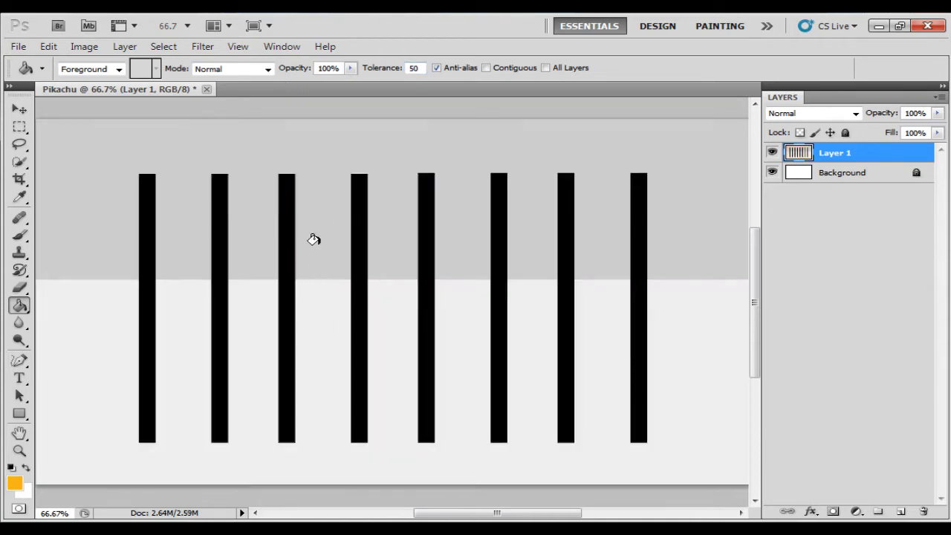
click(313, 204)
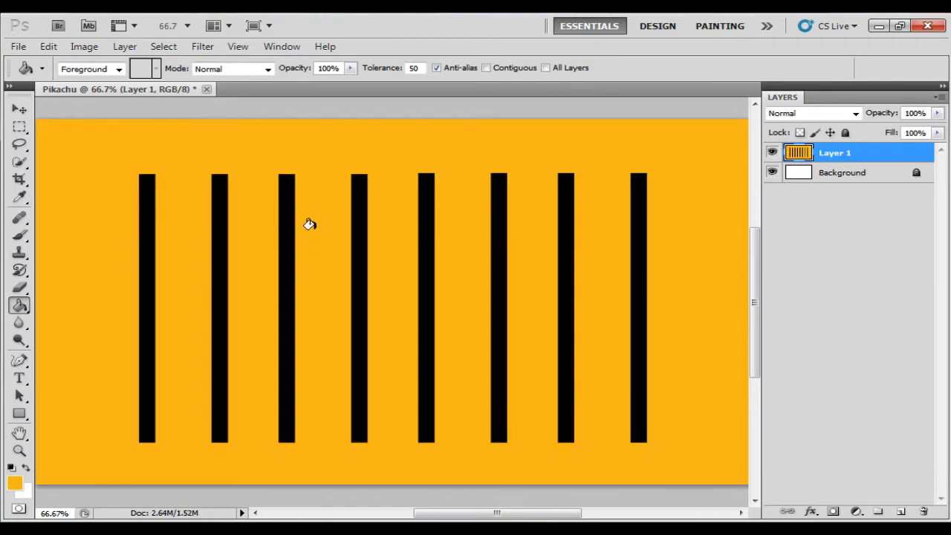
key(ctrl+z)
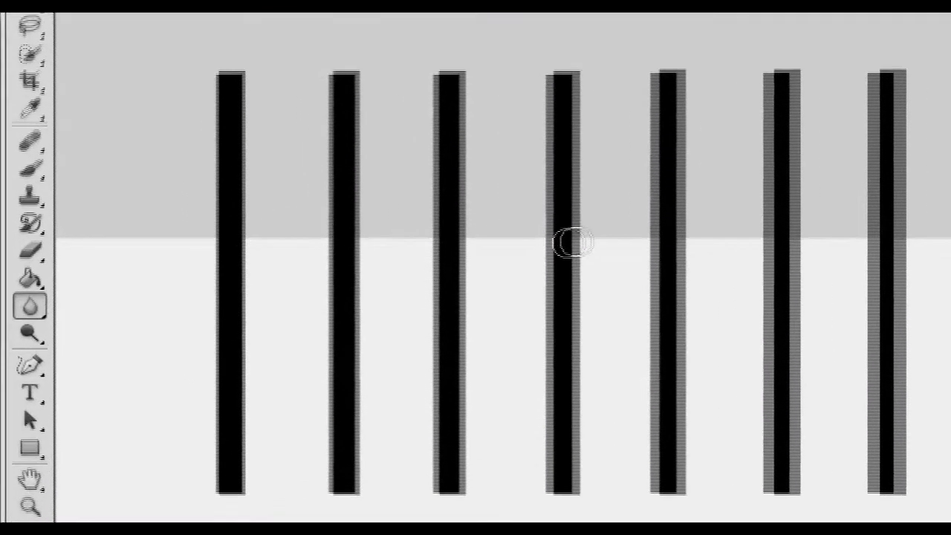
- Blur the upper edges of the first black bar with the Blur Tool and reduce its brush size below 50 px
click(19, 321)
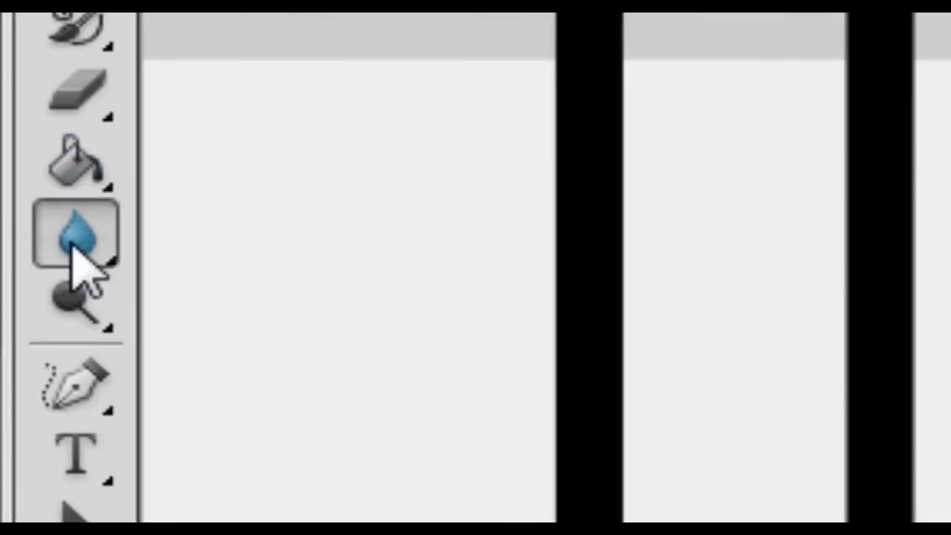
click(76, 245)
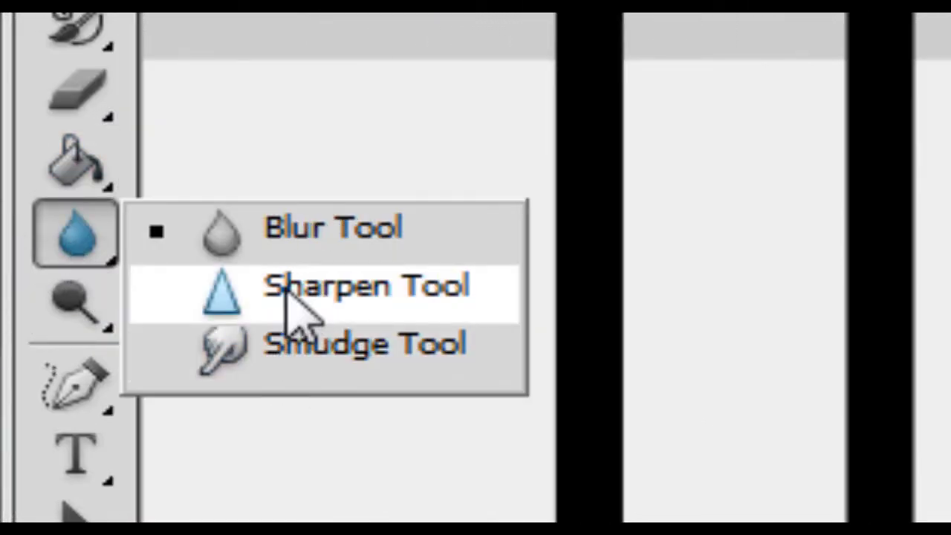
click(101, 247)
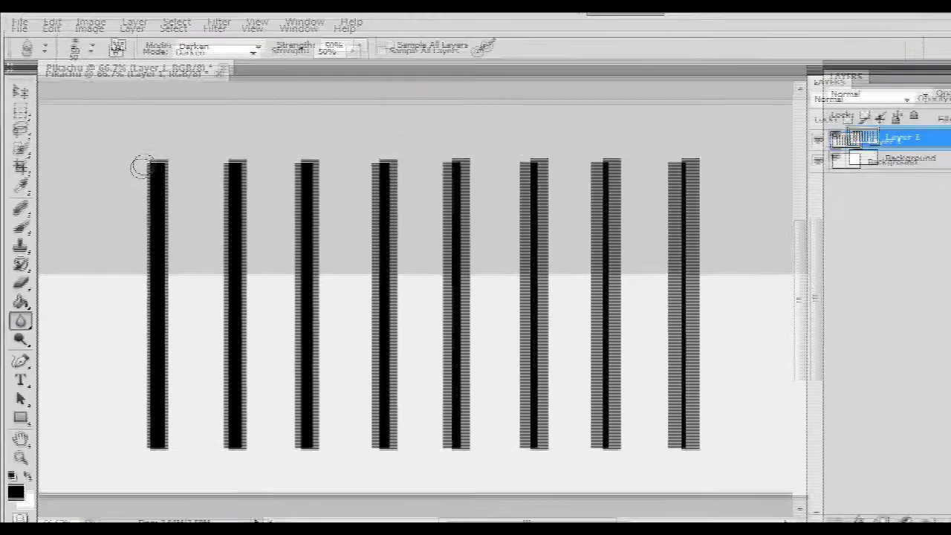
ctrl+click(128, 171)
click(129, 172)
click(128, 171)
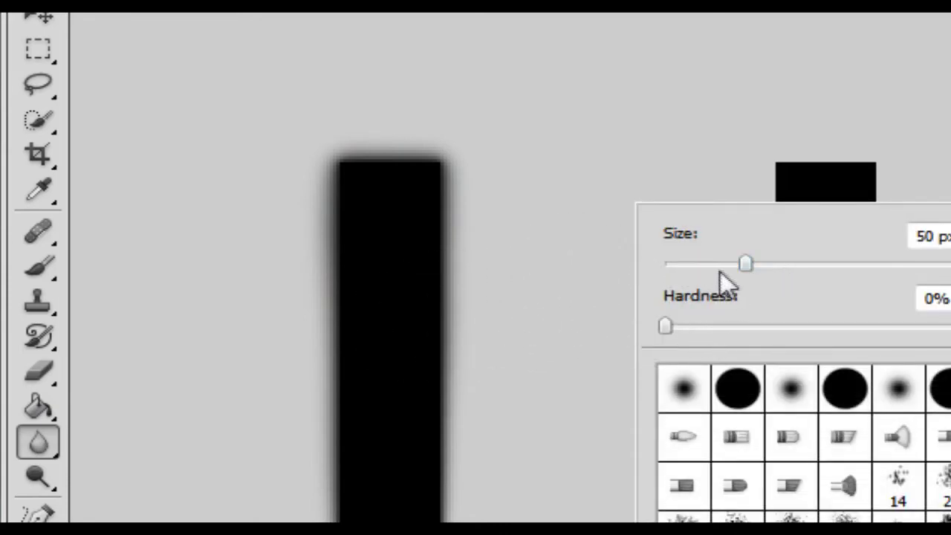
drag(748, 270, 713, 269)
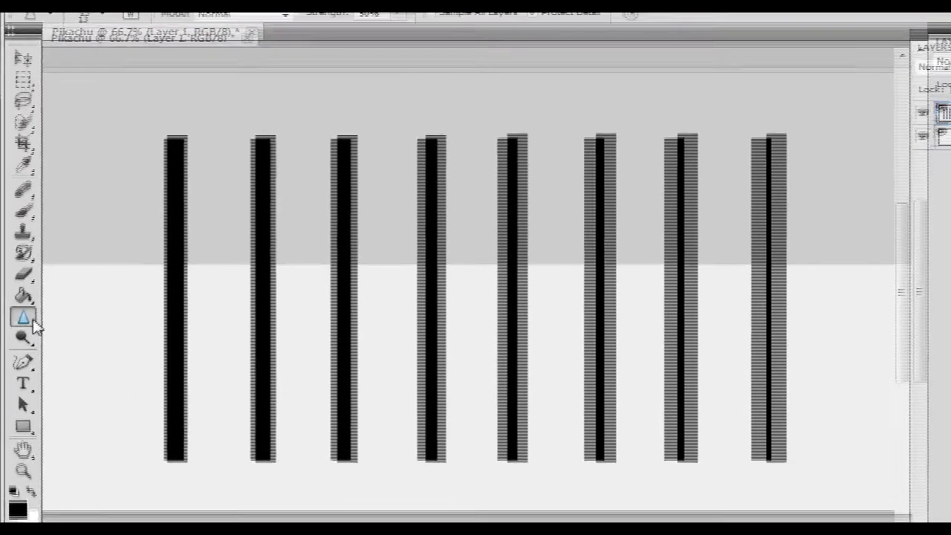
- Switch to the Smudge Tool and set its brush size to 24 px
click(24, 327)
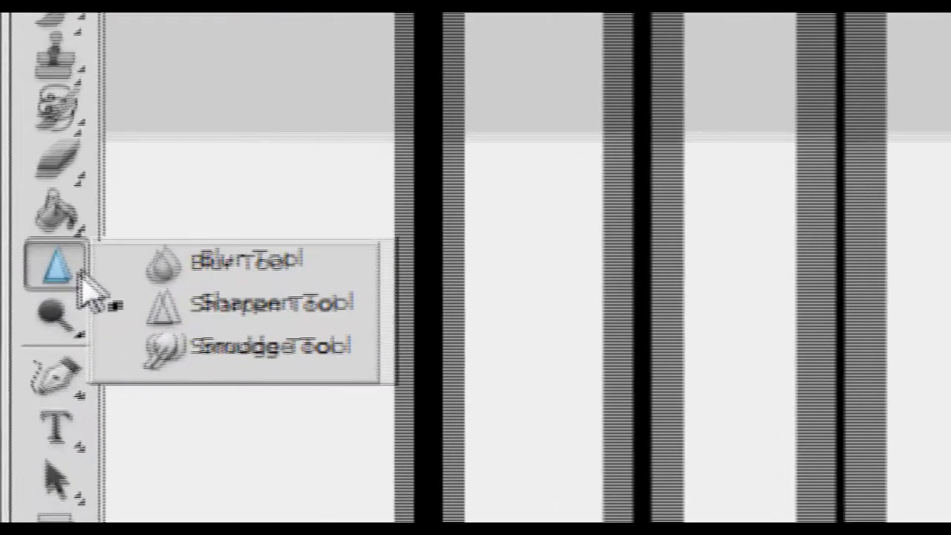
click(262, 369)
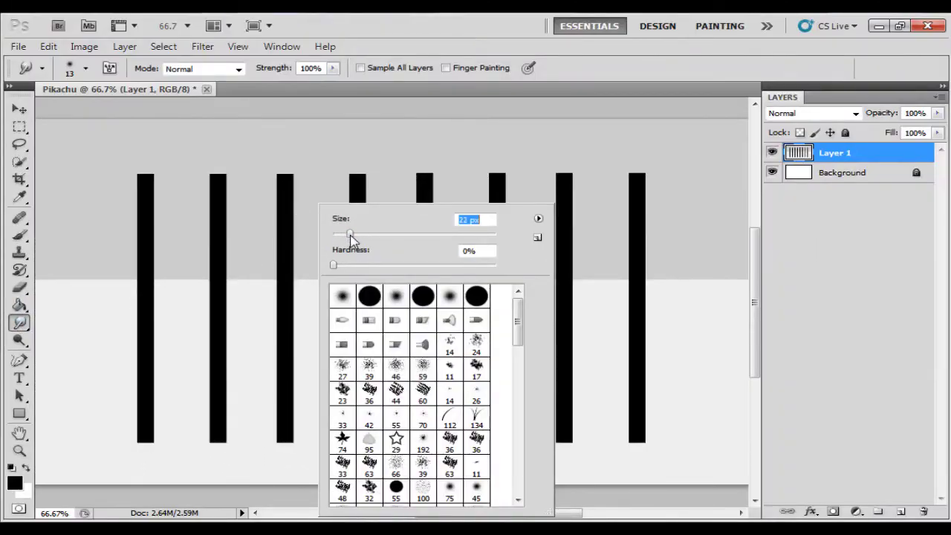
key(Return)
click(483, 221)
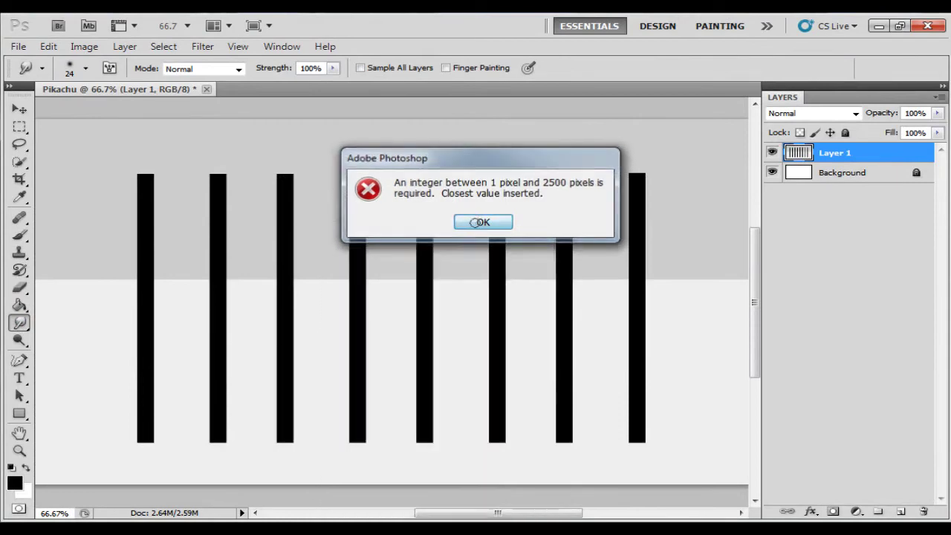
- Try smudging the upper part of the third black bar outward at 100% strength in several strokes, undoing the strokes
scroll(290, 180, up, 3)
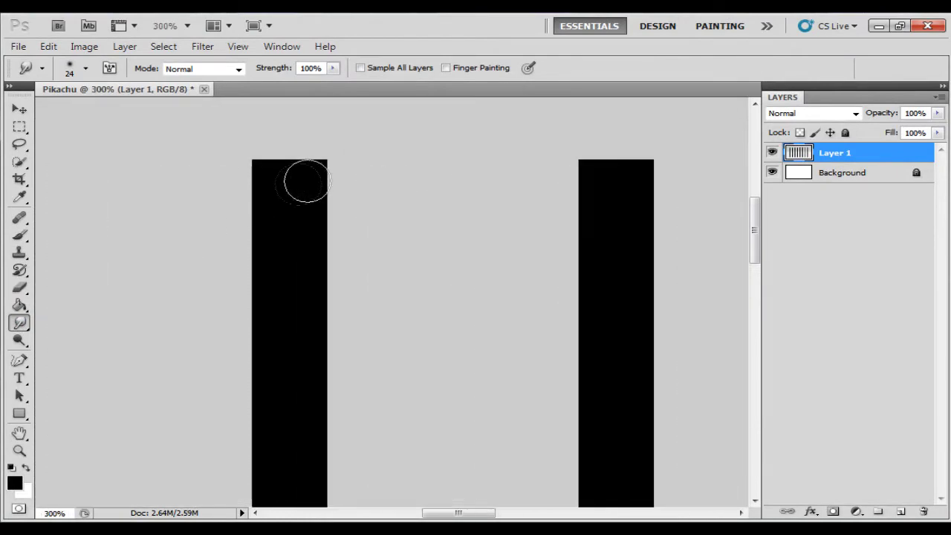
drag(282, 193, 284, 113)
scroll(296, 225, down, 1)
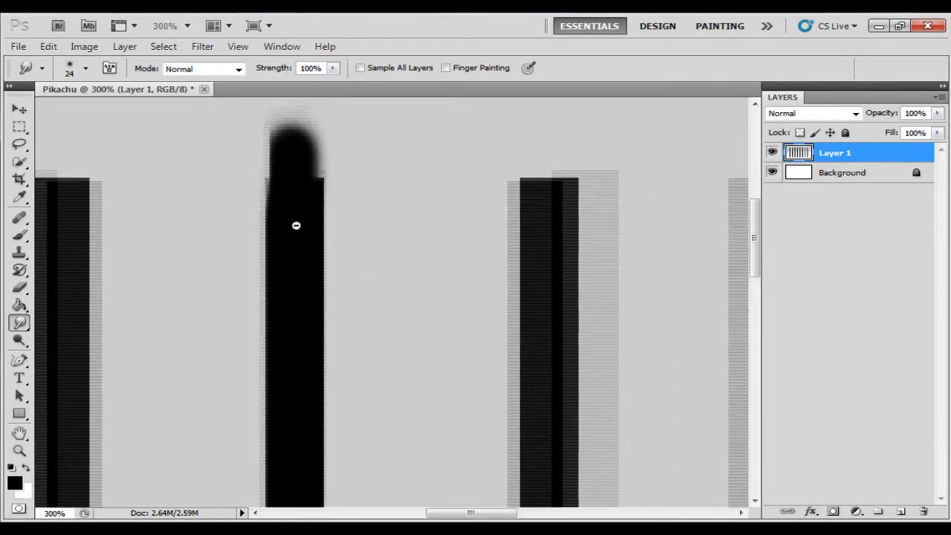
key(ctrl+z)
drag(308, 245, 367, 239)
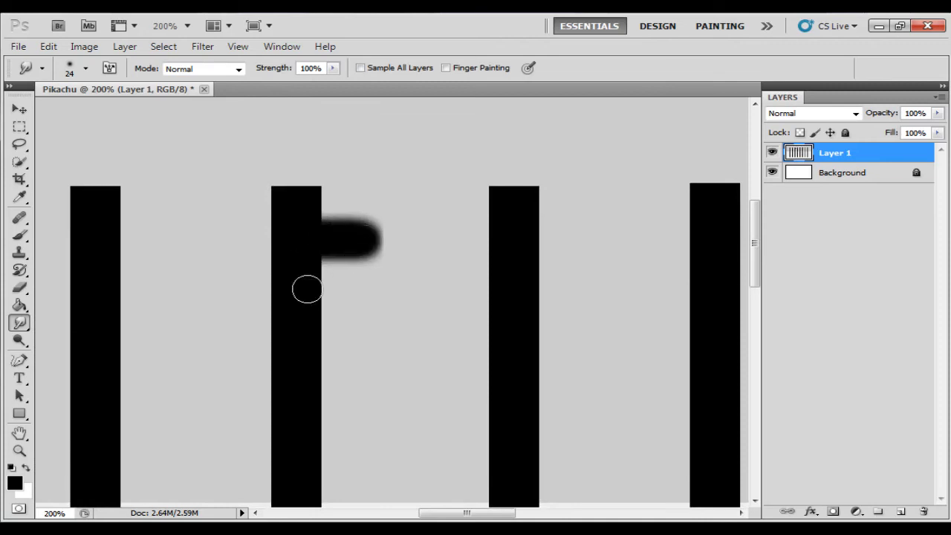
drag(307, 289, 394, 300)
key(ctrl+z)
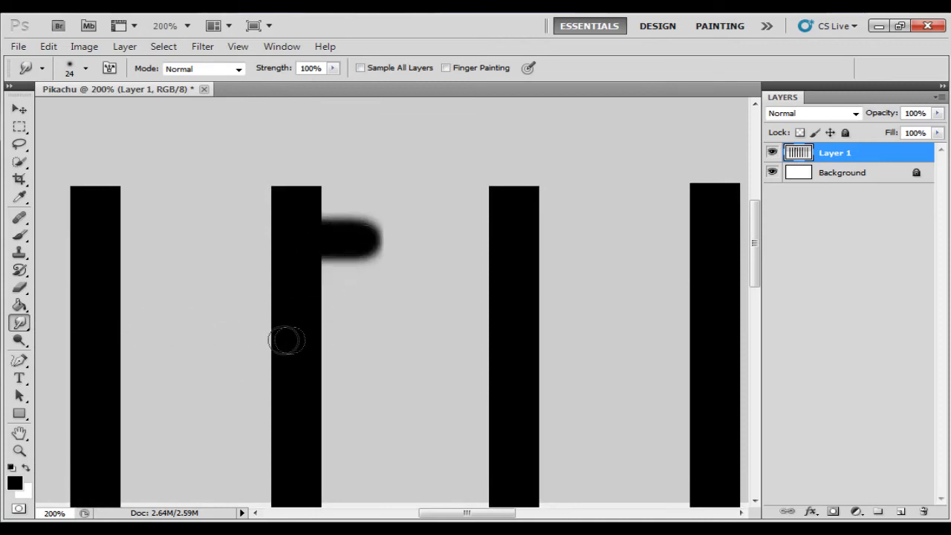
key(ctrl+alt+z)
mouse_move(301, 335)
mouse_down()
mouse_move(281, 315)
mouse_move(283, 233)
mouse_up()
key(ctrl+z)
- Reduce the smudge brush size to 11 px, try a stroke between the third and second bars, and undo it
right_click(293, 281)
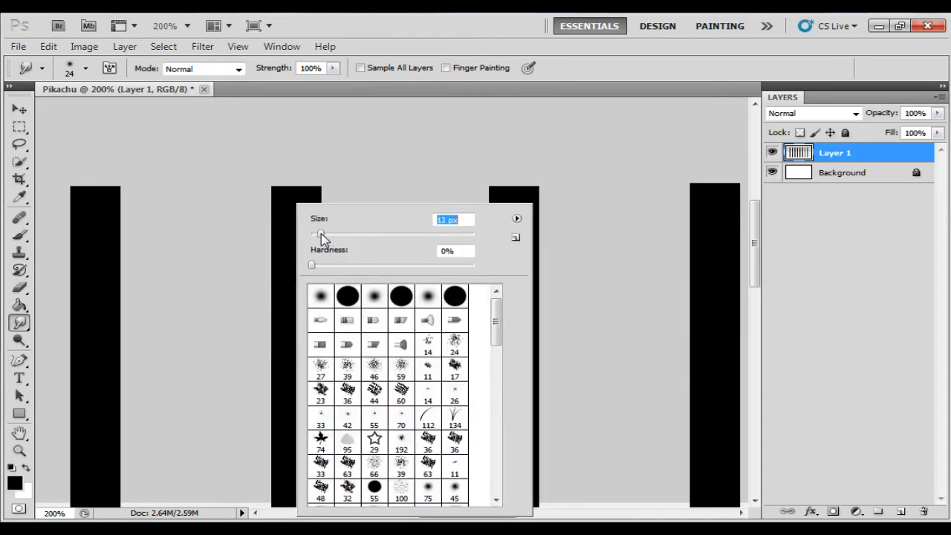
click(262, 242)
mouse_move(261, 239)
mouse_down()
mouse_move(255, 210)
mouse_move(192, 154)
mouse_move(128, 205)
mouse_move(219, 273)
mouse_move(256, 329)
mouse_move(116, 240)
mouse_move(169, 251)
mouse_move(100, 319)
mouse_up()
key(ctrl+z)
key(ctrl+minus)
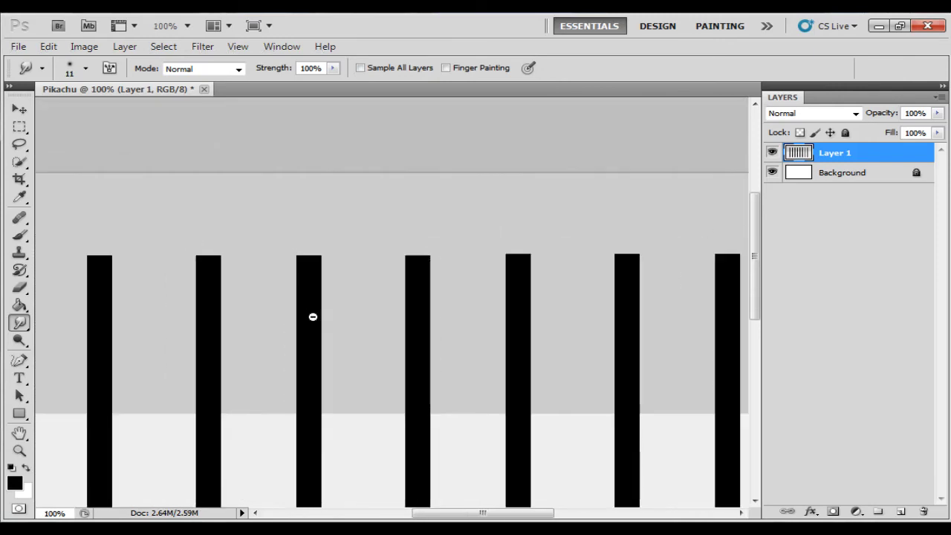
- Lower the smudge strength to 32% and smudge the third bar's right edge and across the fourth bar within the darker grey area
click(332, 69)
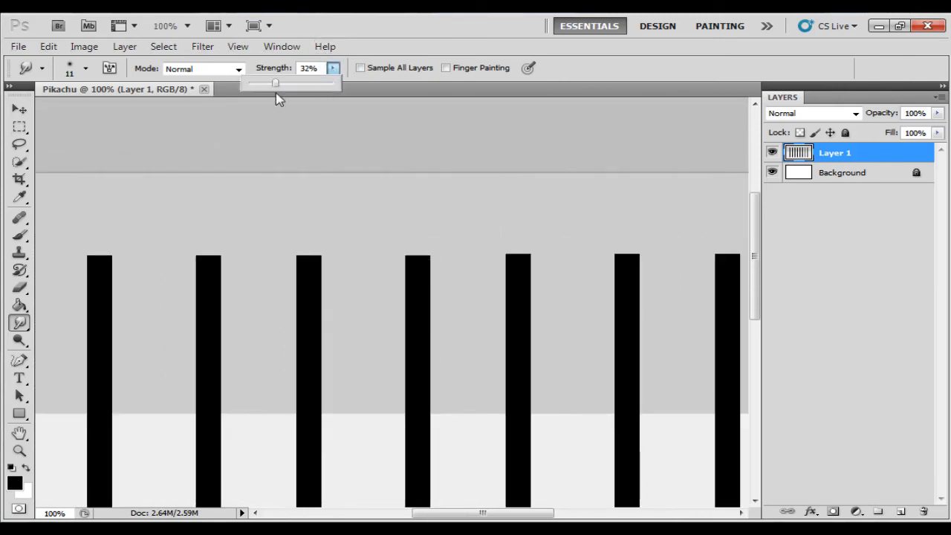
drag(312, 269, 339, 270)
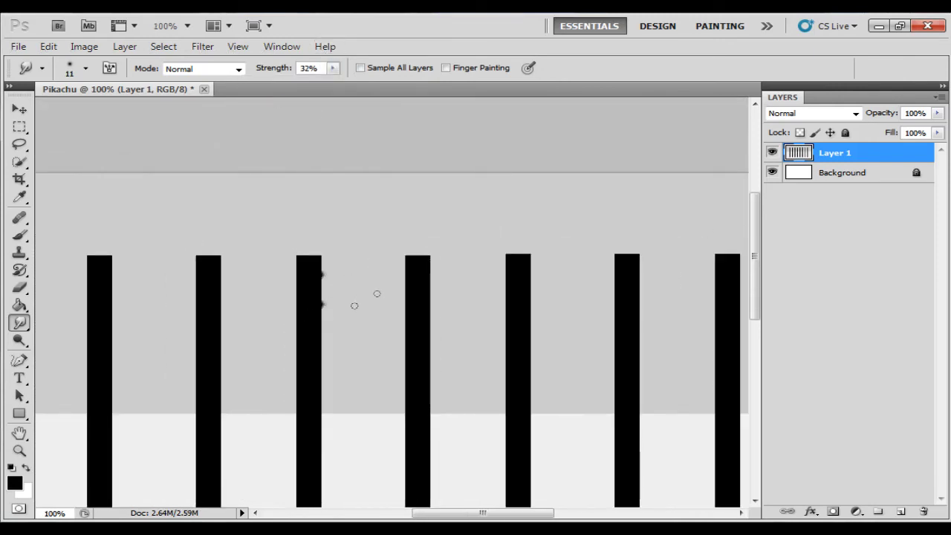
click(316, 348)
click(316, 348)
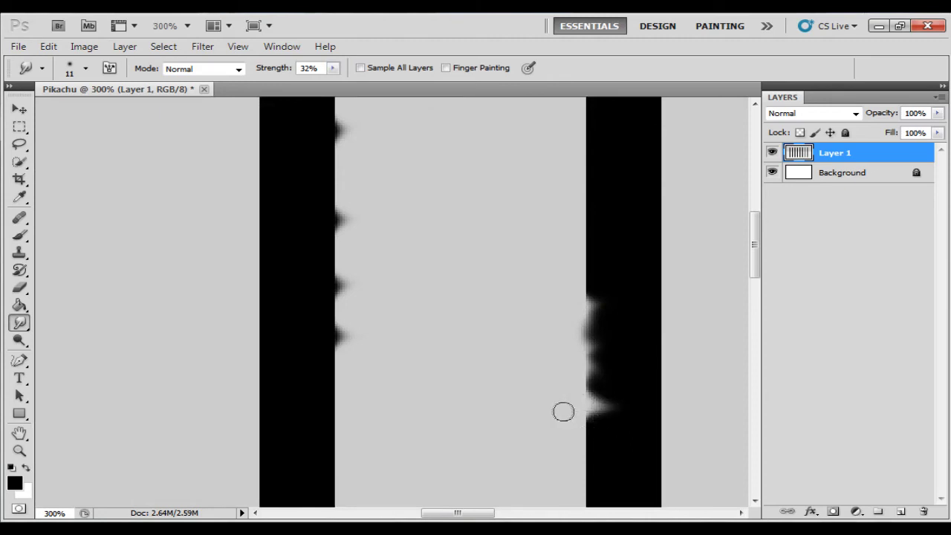
drag(571, 412, 692, 411)
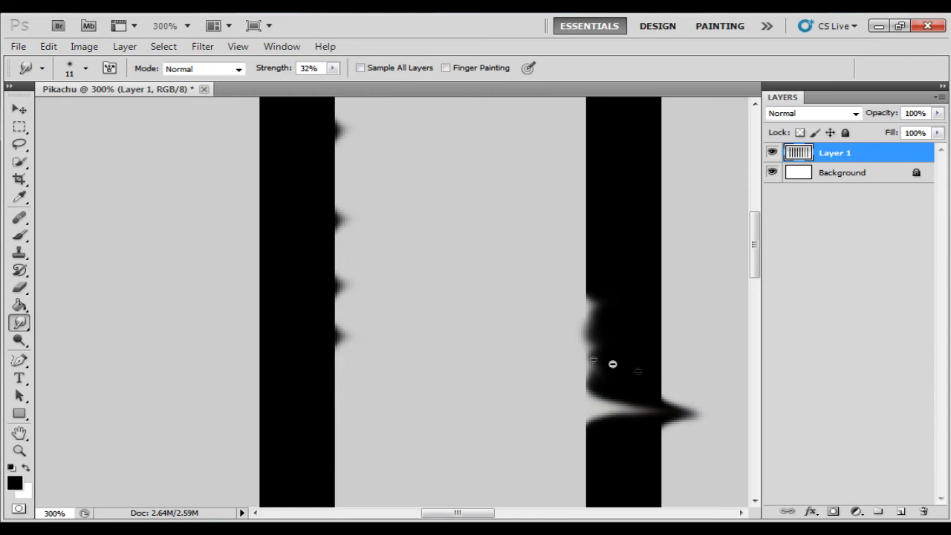
alt+click(500, 340)
alt+click(500, 340)
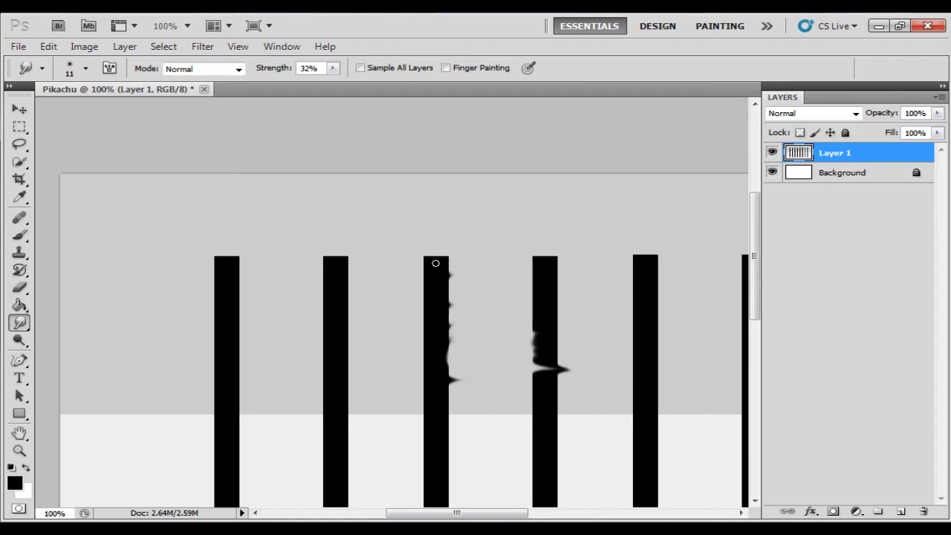
scroll(558, 386, down, 2)
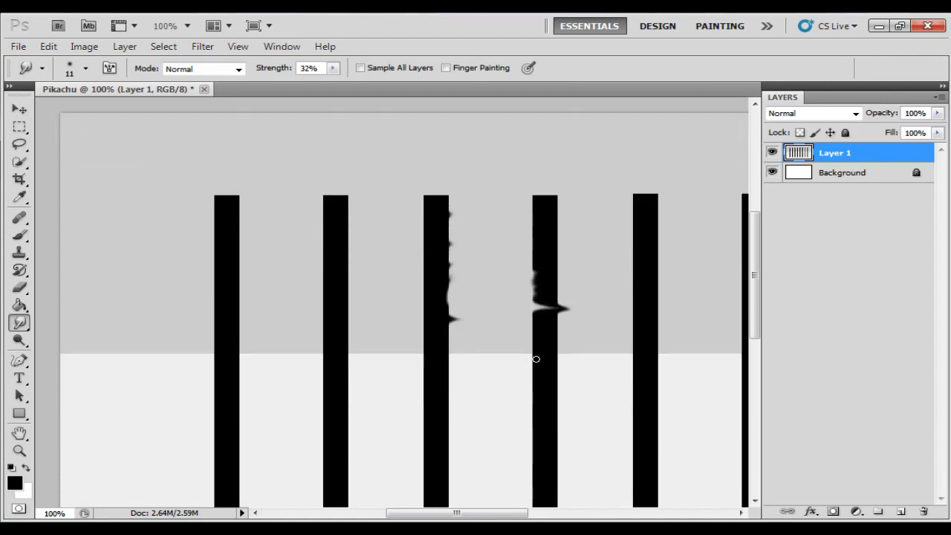
key(ctrl+minus)
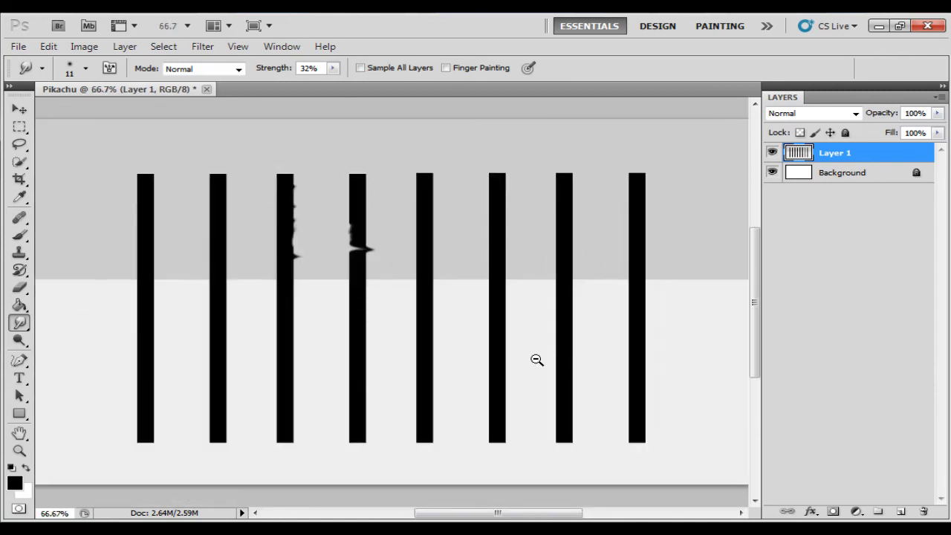
- Switch back to the Blur Tool
click(23, 329)
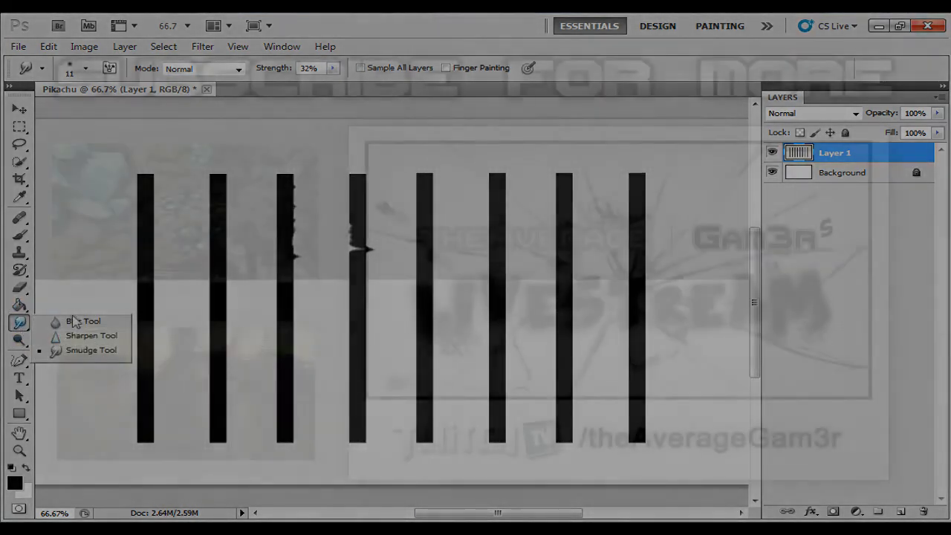
click(72, 322)
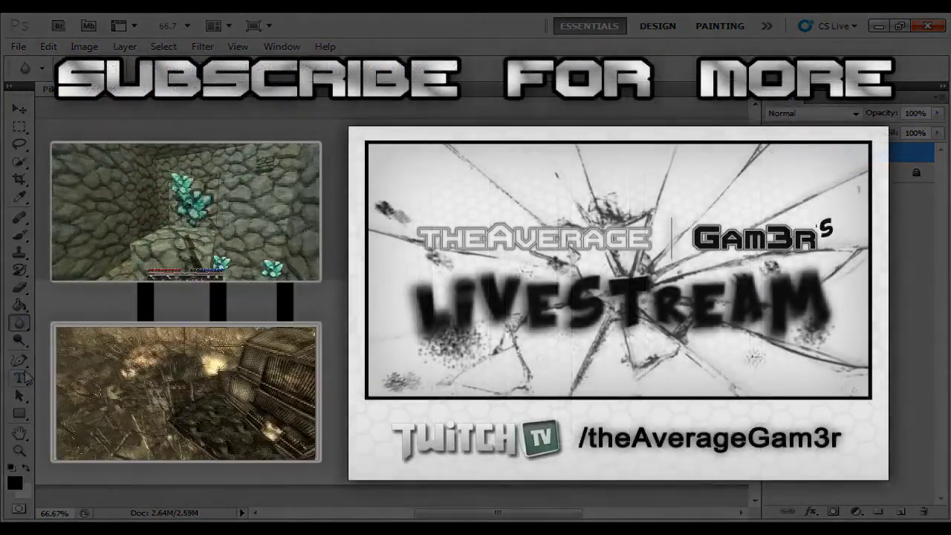